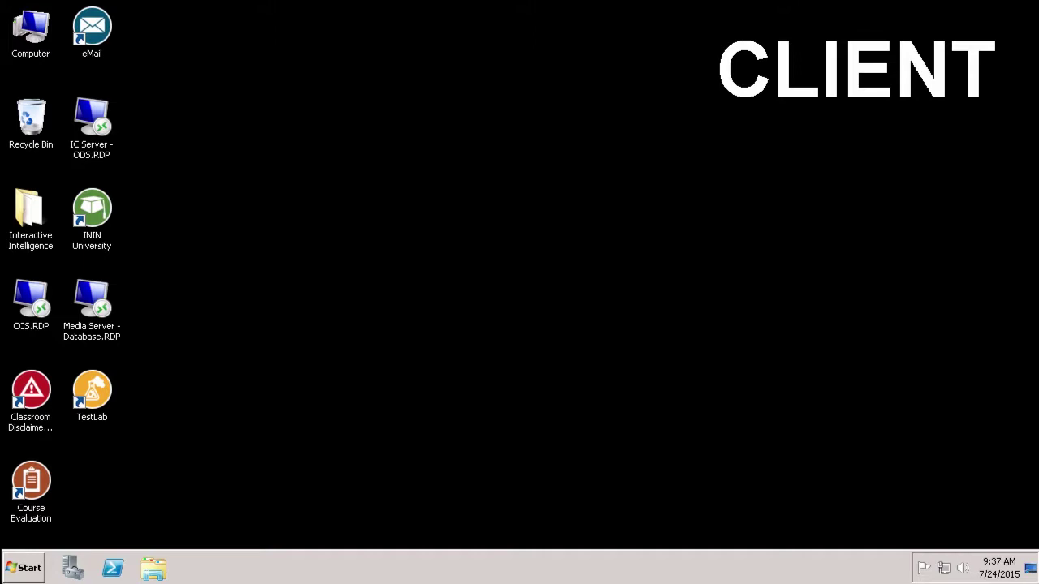
# Look at the Administrative Tools in Control Panel with items shown as small icons, and close both windows.
pyautogui.click(27, 570)
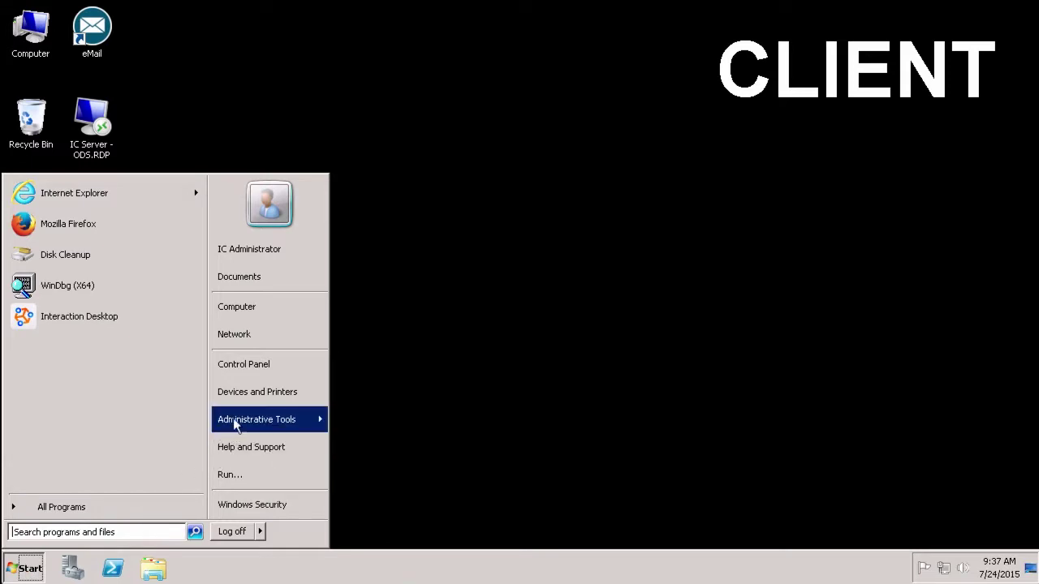
pyautogui.moveTo(233, 419)
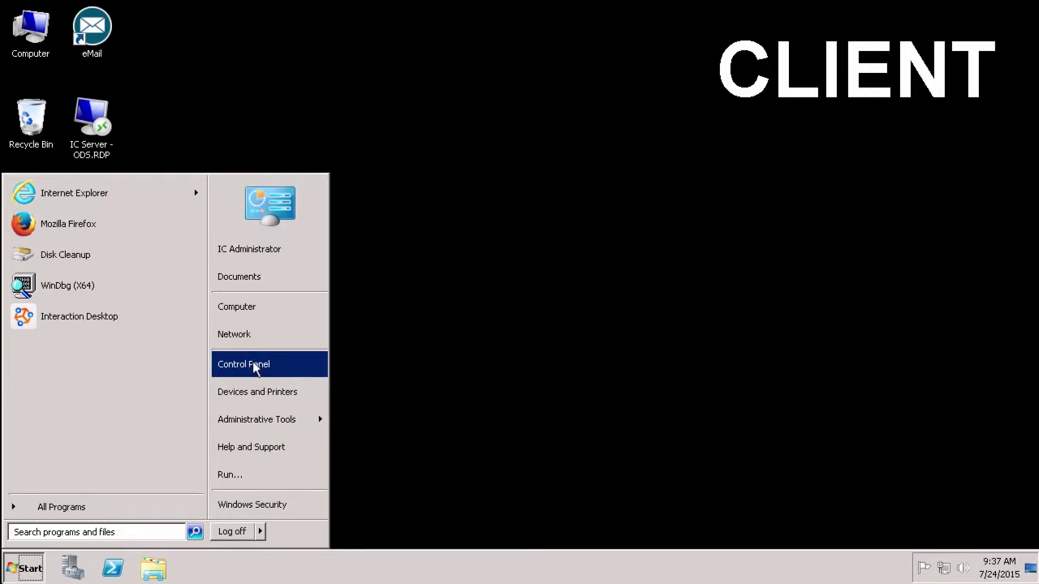
pyautogui.click(253, 362)
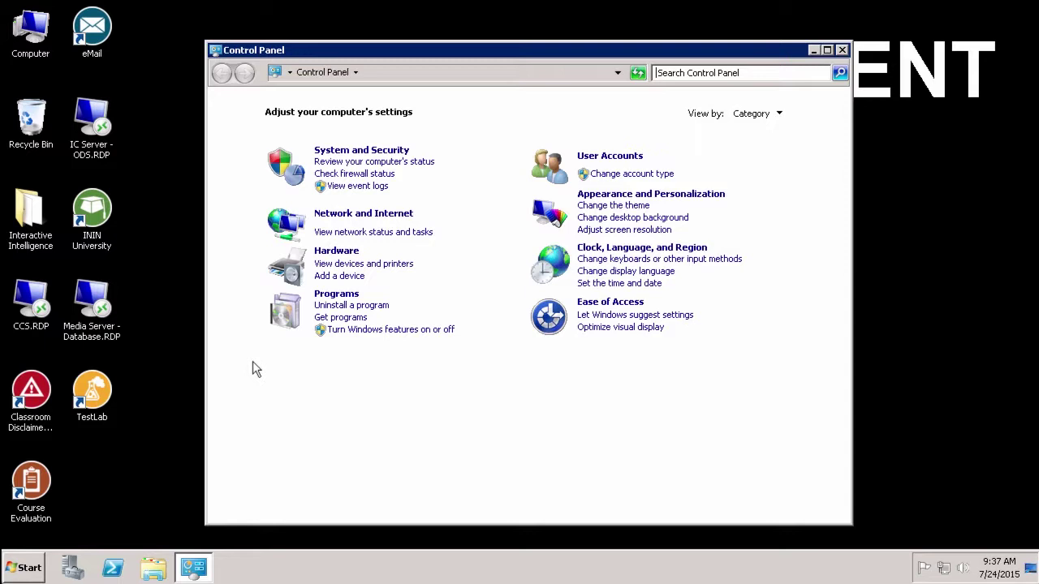
pyautogui.click(776, 115)
pyautogui.click(751, 167)
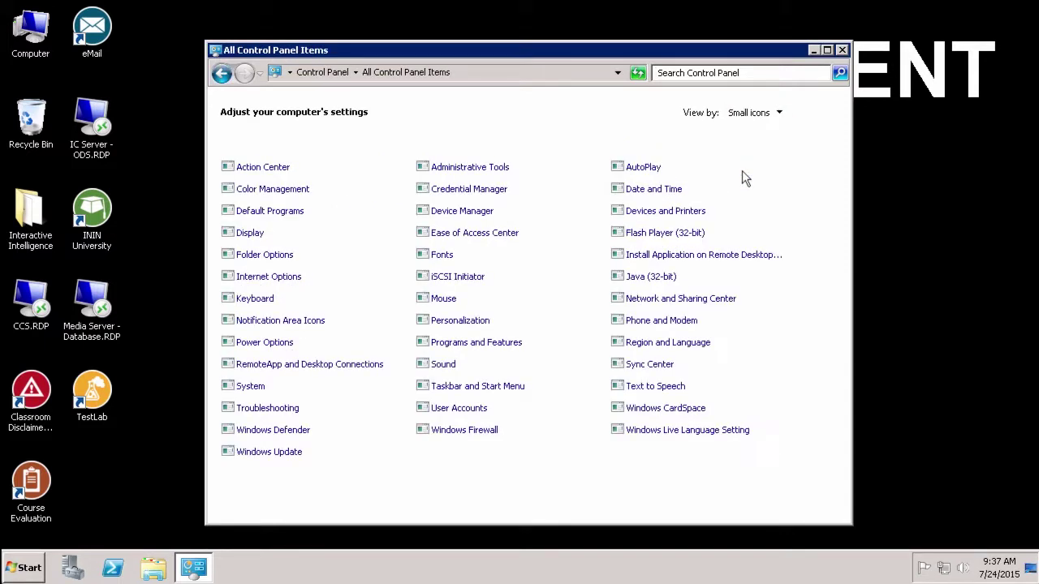
pyautogui.click(472, 169)
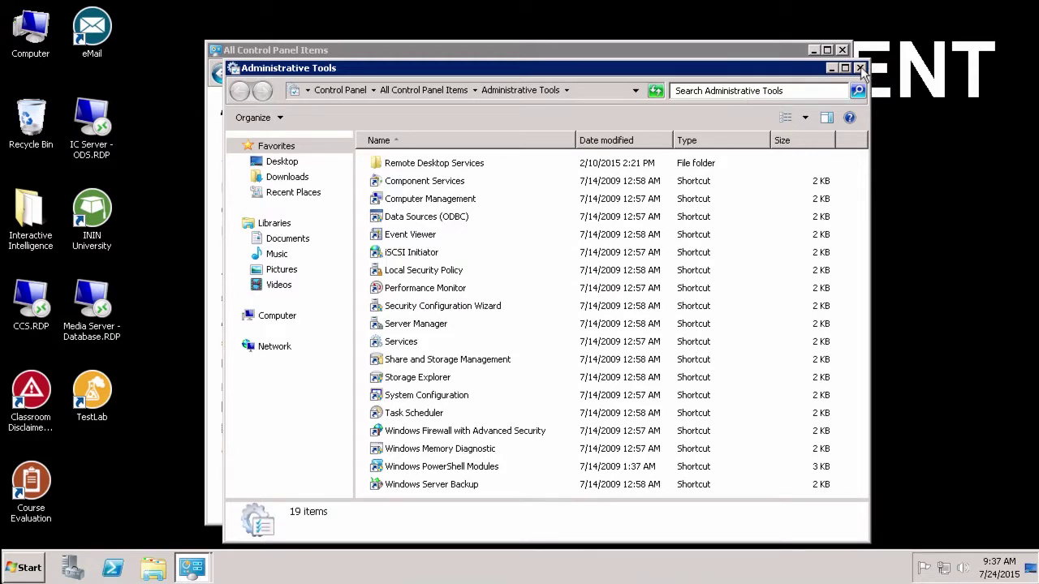
pyautogui.click(859, 68)
pyautogui.click(843, 51)
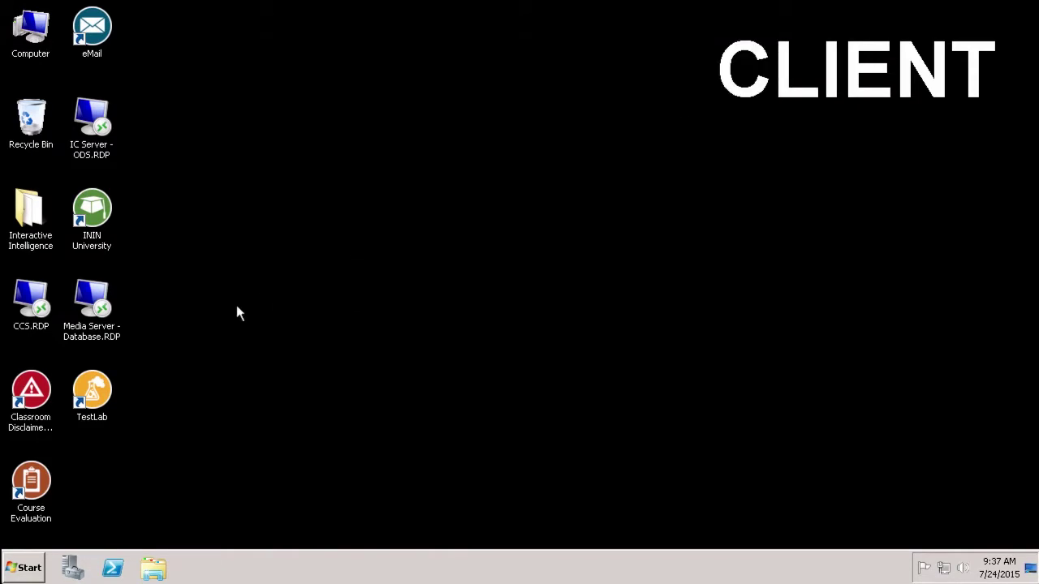
pyautogui.click(27, 570)
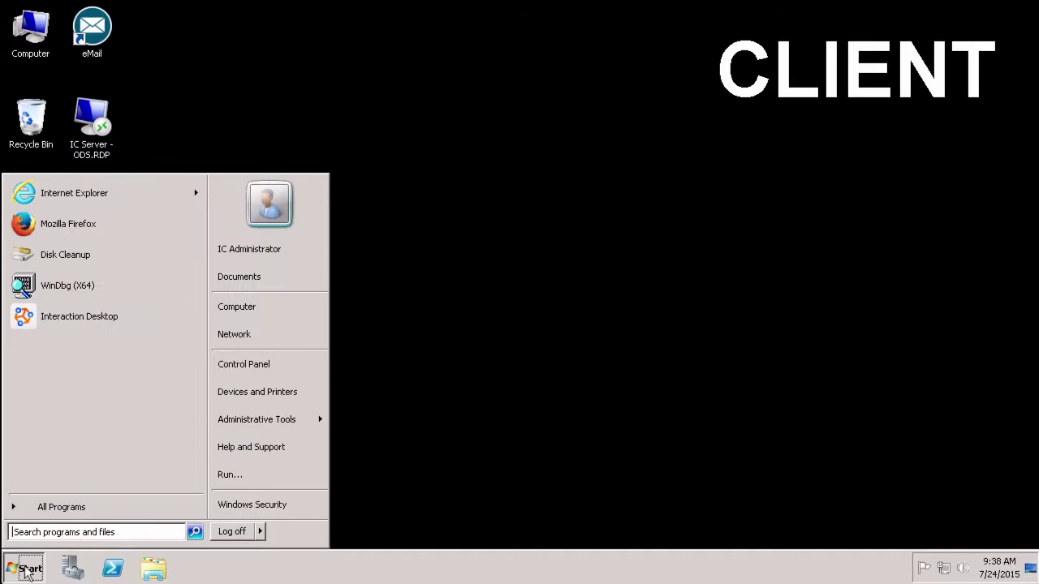
pyautogui.click(261, 471)
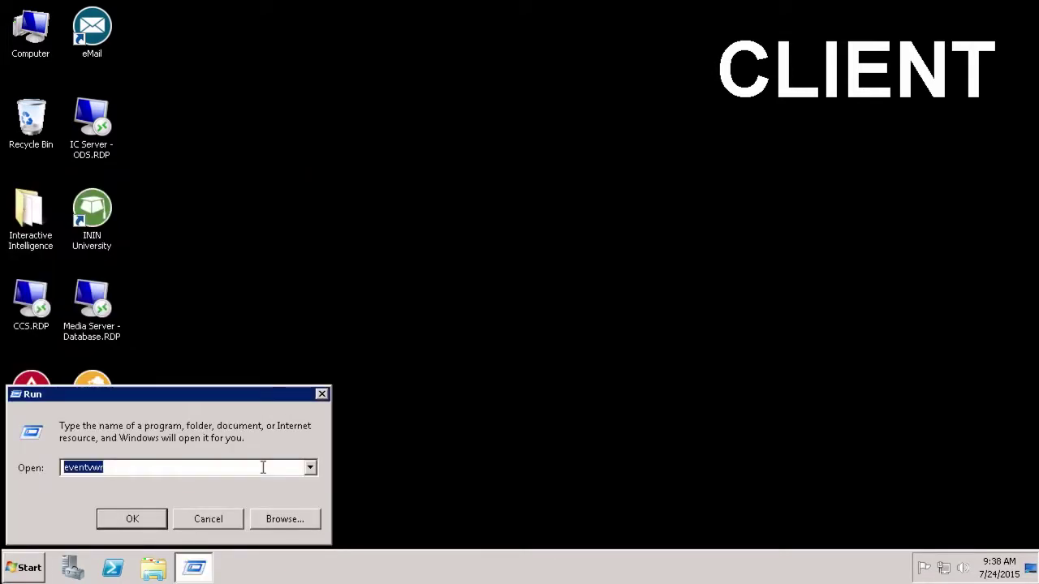
pyautogui.click(226, 522)
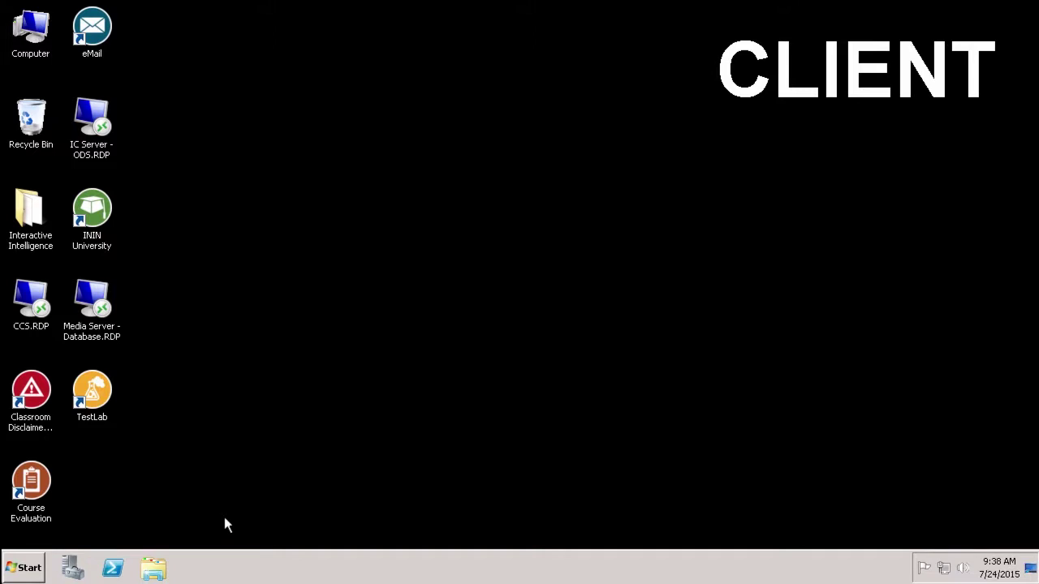
# Launch Event Viewer with the Run command eventvwr and show the Windows Logs.
pyautogui.press('super+r')
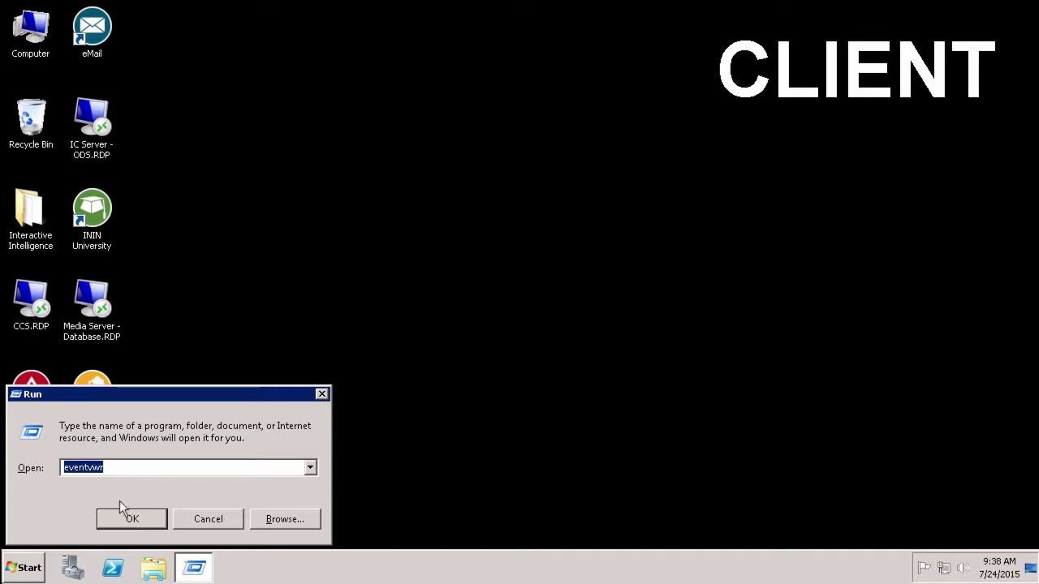
pyautogui.click(128, 525)
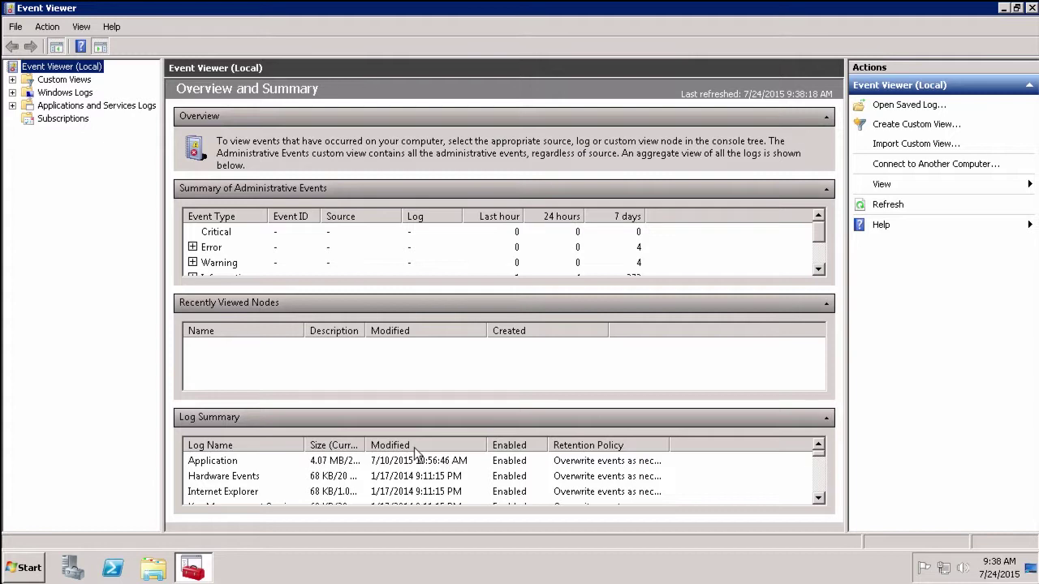
pyautogui.click(61, 95)
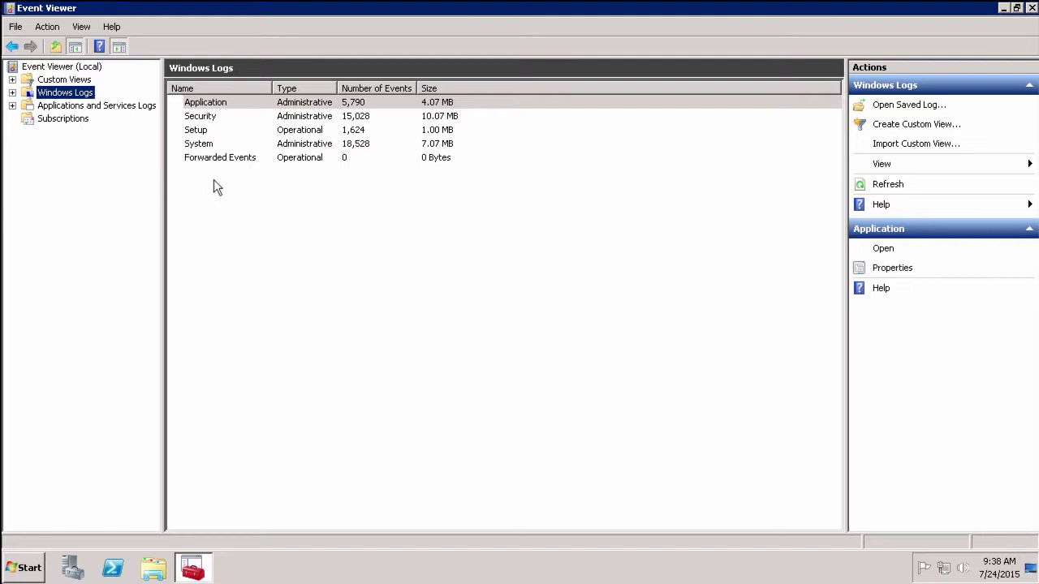
# Look over the Application, System and Security entries in the Windows Logs list.
pyautogui.click(206, 105)
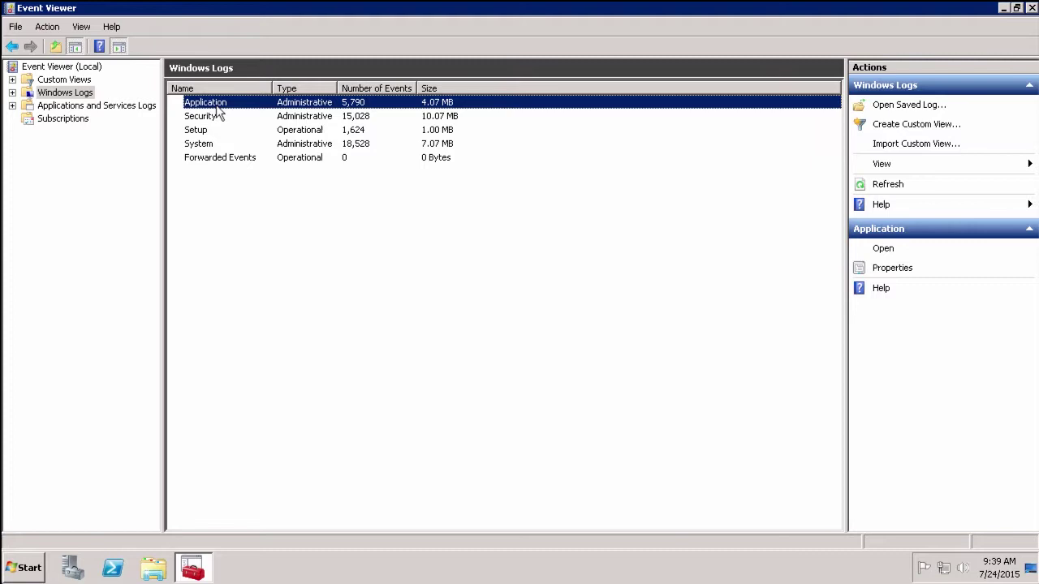
pyautogui.click(206, 148)
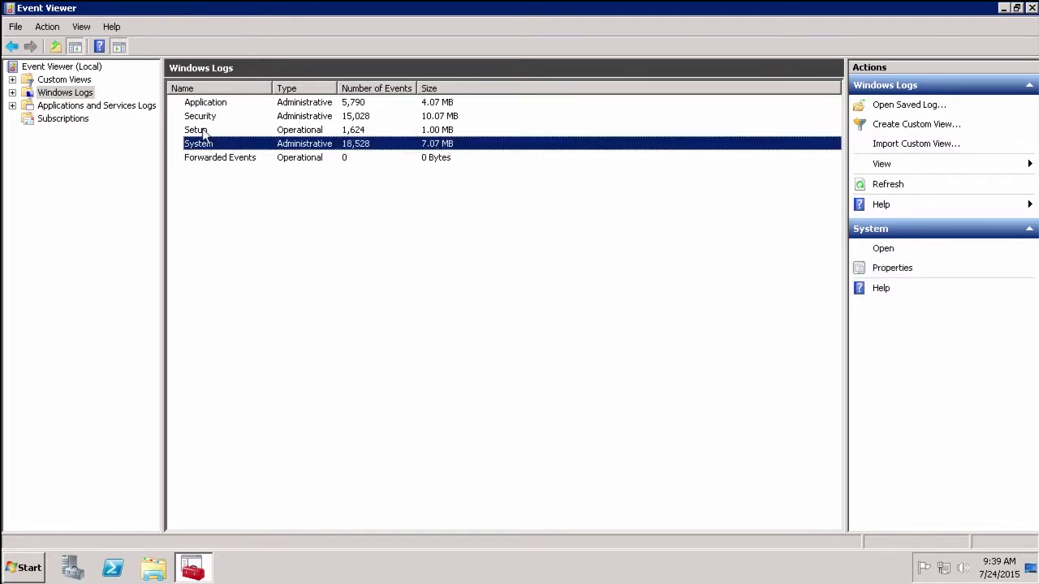
pyautogui.click(205, 118)
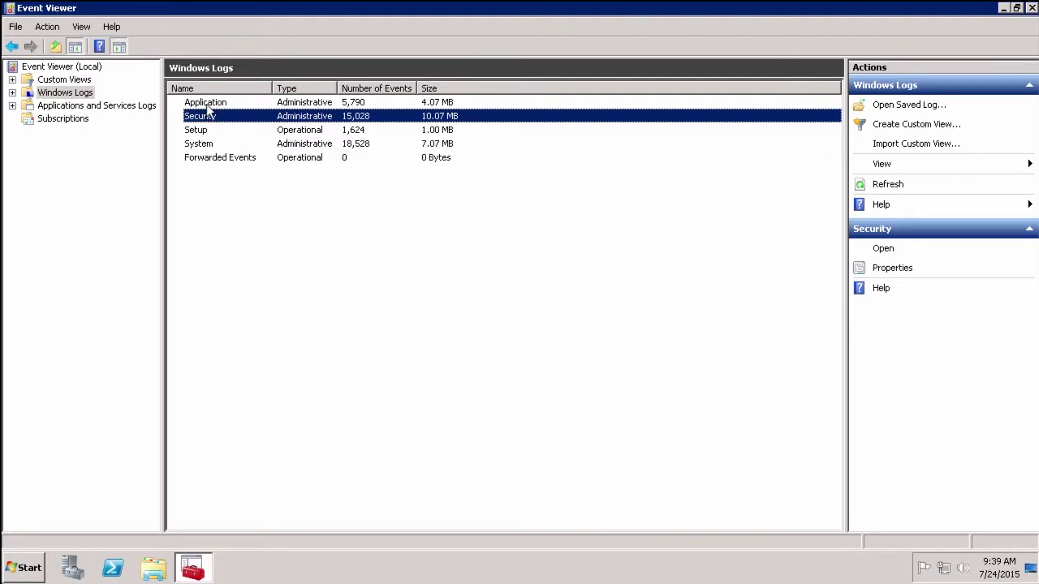
pyautogui.click(208, 104)
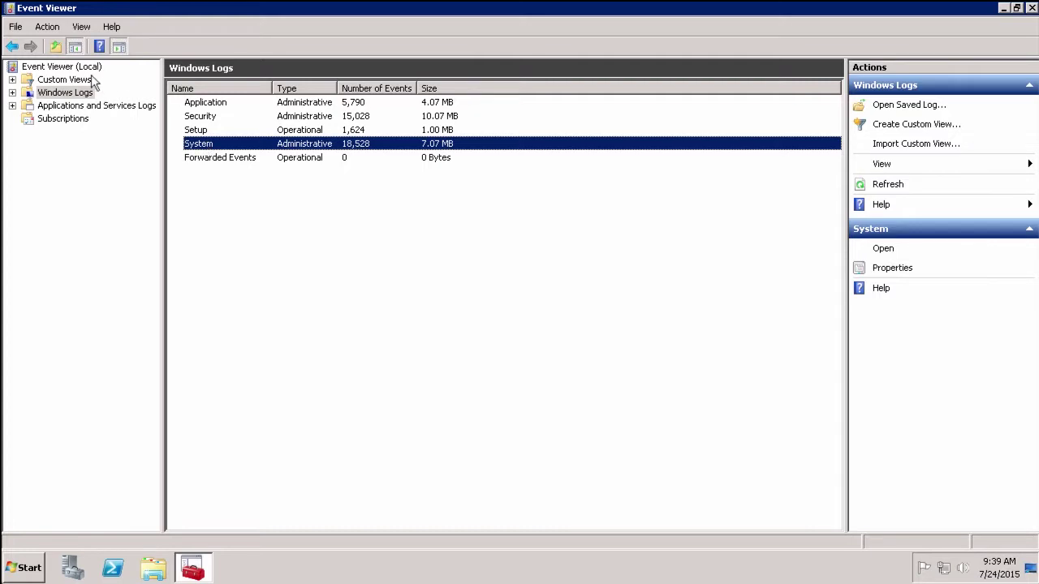
pyautogui.click(73, 95)
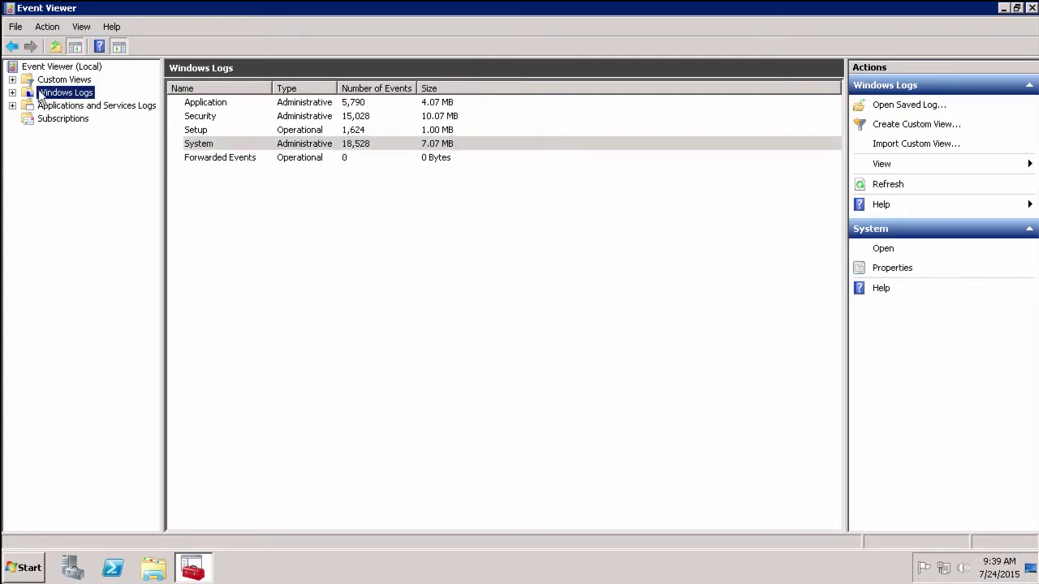
# Expand Windows Logs in the console tree and display the events of the Application log.
pyautogui.click(12, 92)
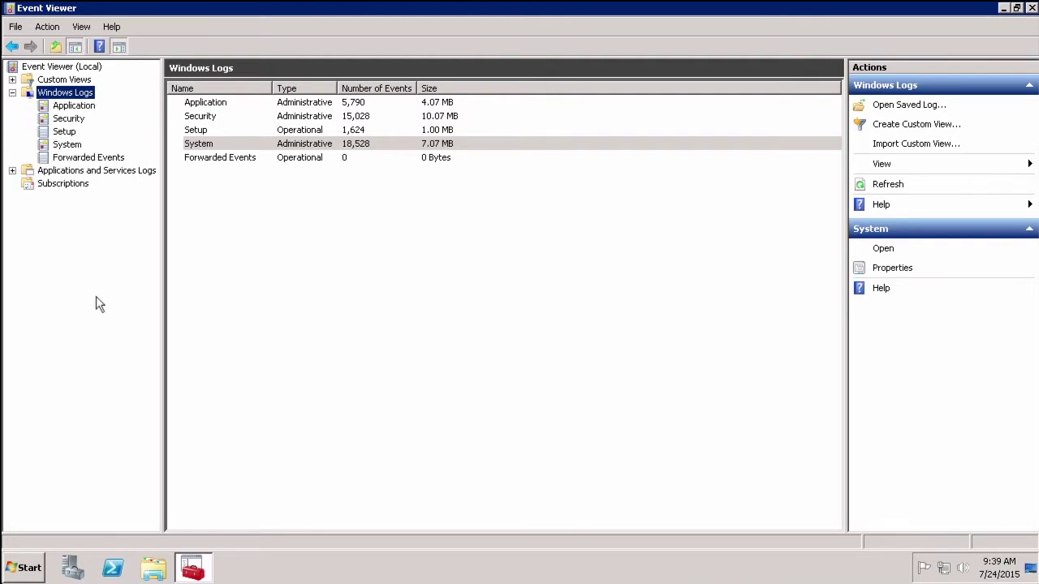
pyautogui.click(73, 106)
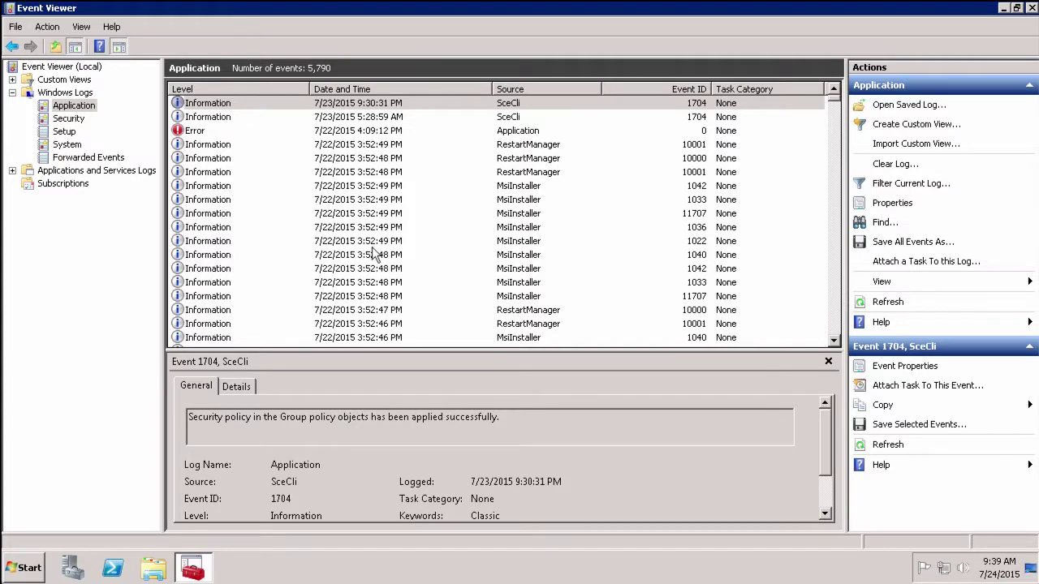
pyautogui.click(75, 106)
# Save all Application log events to the Desktop as an event file named ClientAppEvt.
pyautogui.rightClick(85, 112)
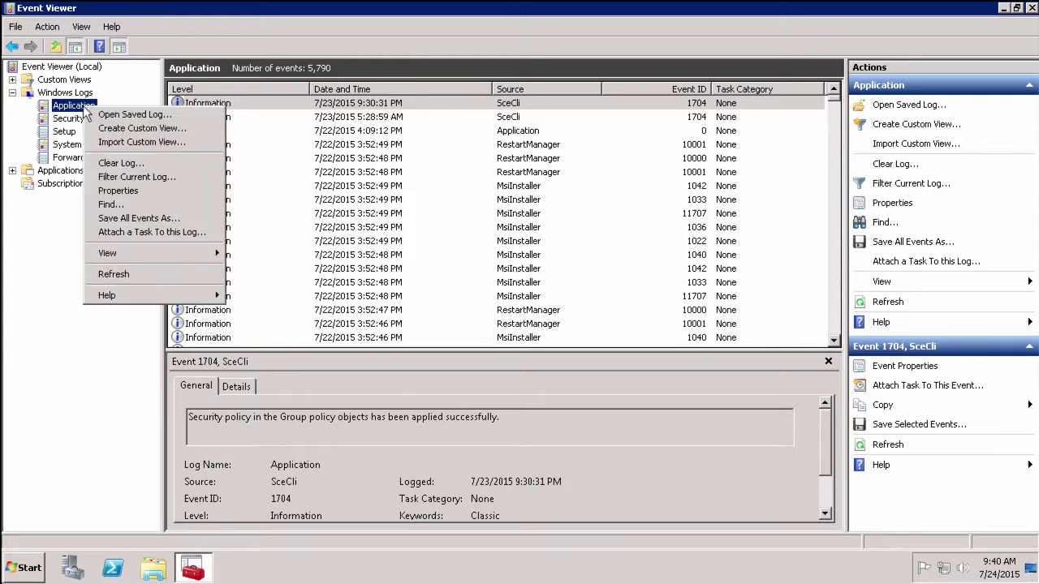
pyautogui.click(133, 219)
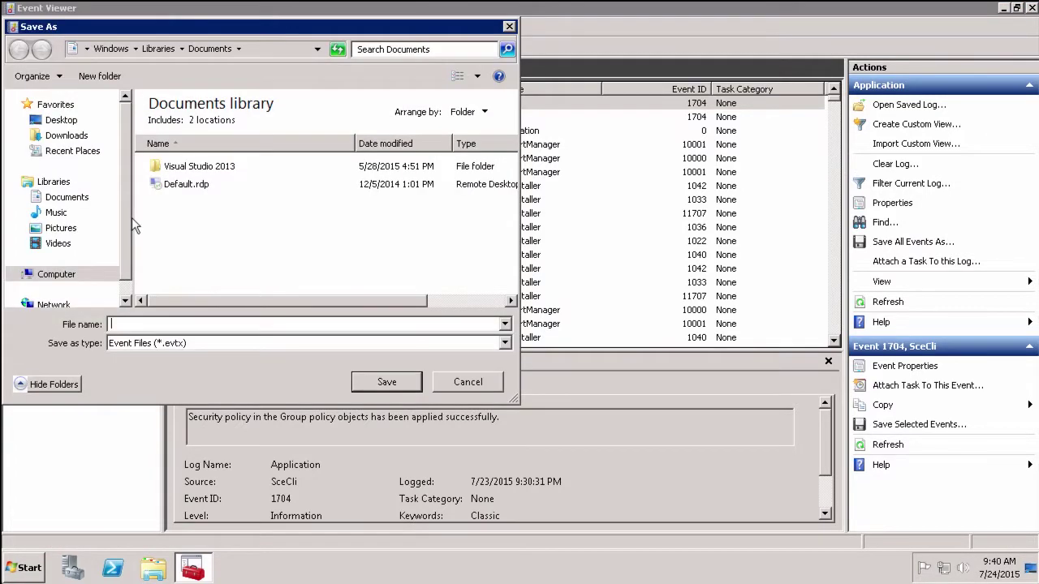
pyautogui.click(71, 120)
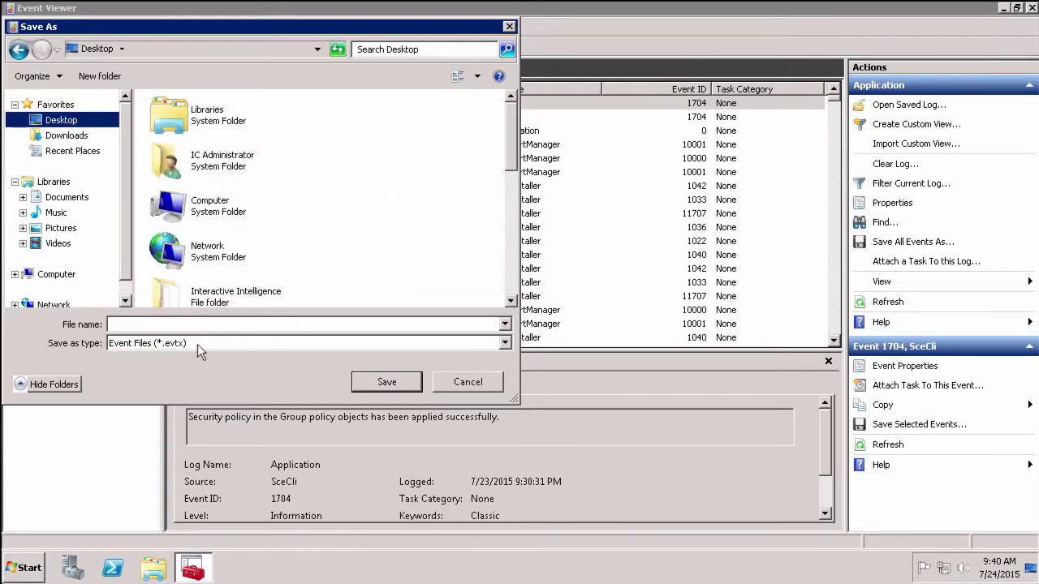
pyautogui.click(157, 324)
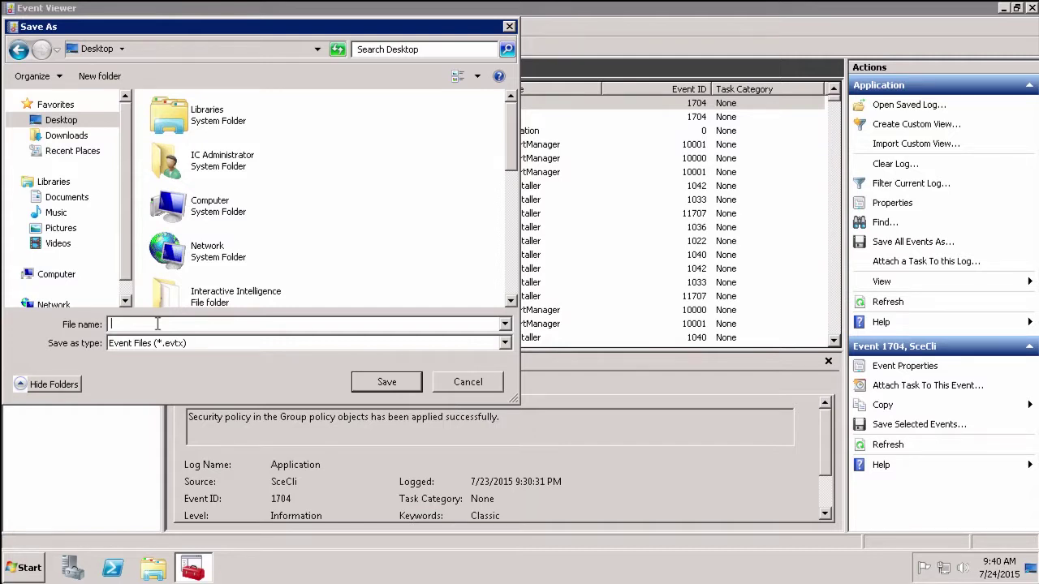
pyautogui.write('C')
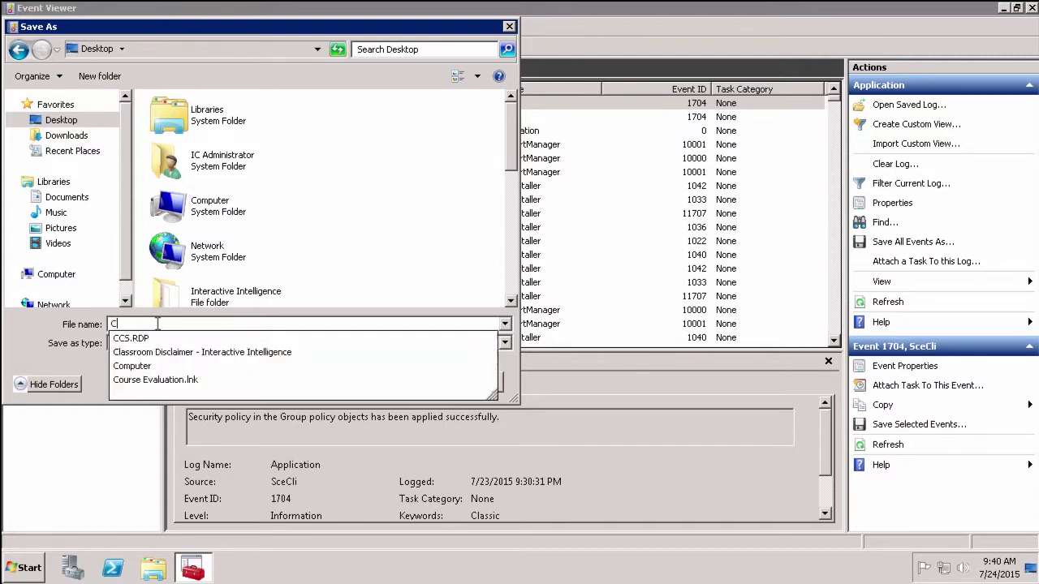
pyautogui.write('IC1')
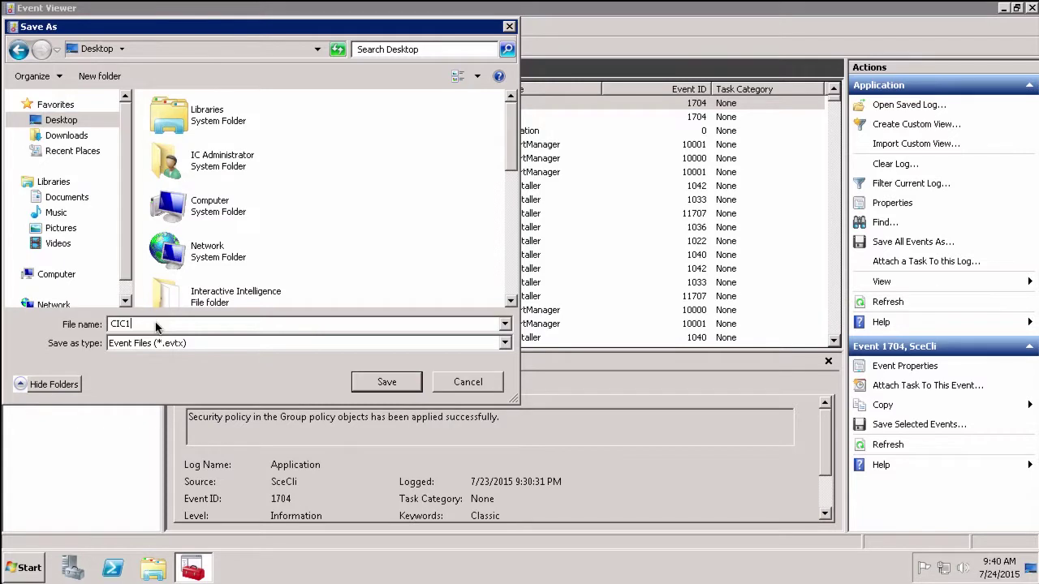
pyautogui.press('BackSpace')
pyautogui.press('BackSpace')
pyautogui.press('BackSpace')
pyautogui.press('BackSpace')
pyautogui.write('ClientAppEv')
pyautogui.click(379, 382)
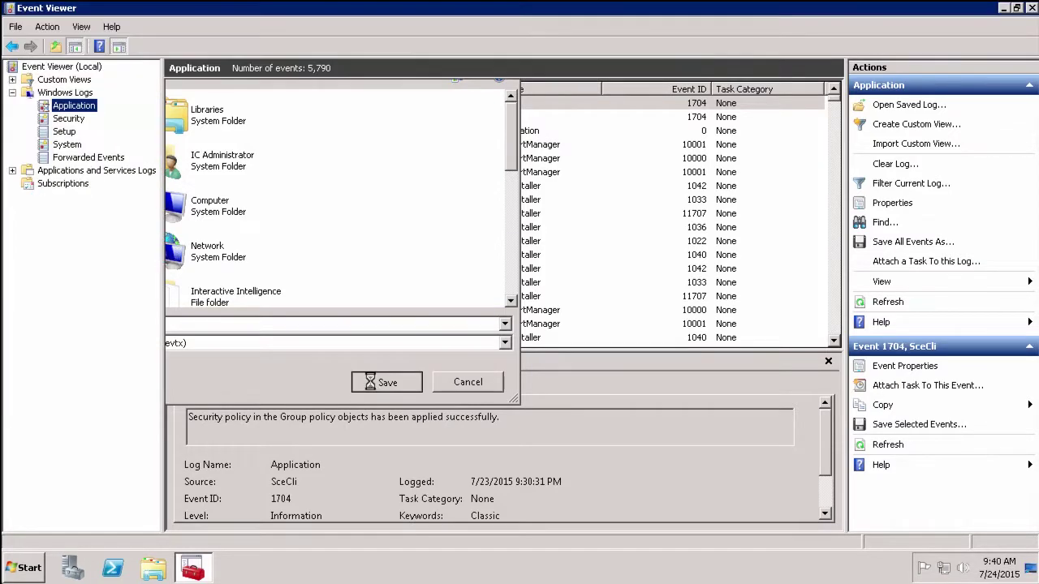
pyautogui.press('Return')
# Minimize Event Viewer and select the saved ClientAppEvt.evtx file on the desktop.
pyautogui.click(1004, 8)
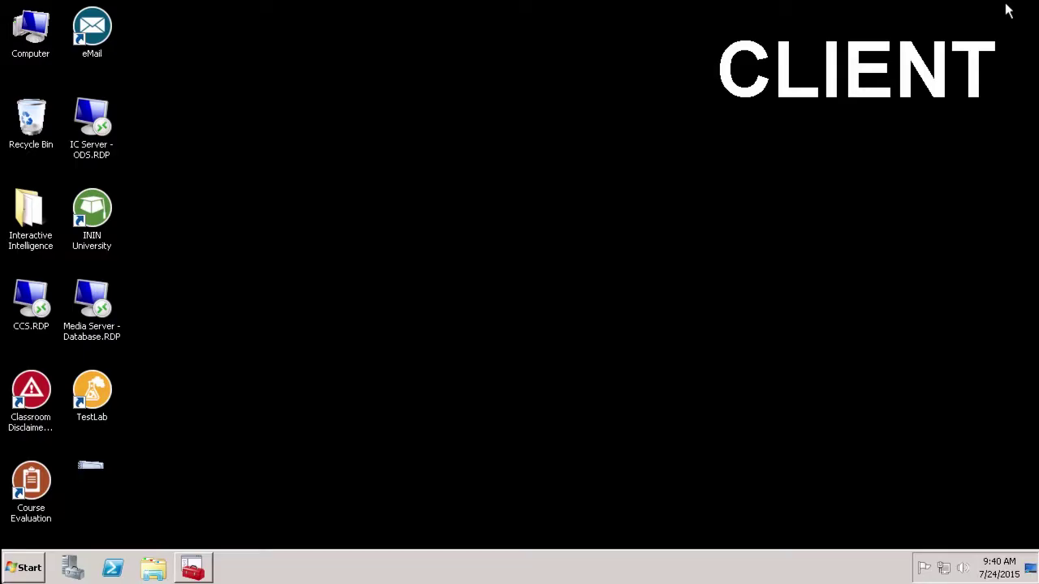
pyautogui.click(100, 465)
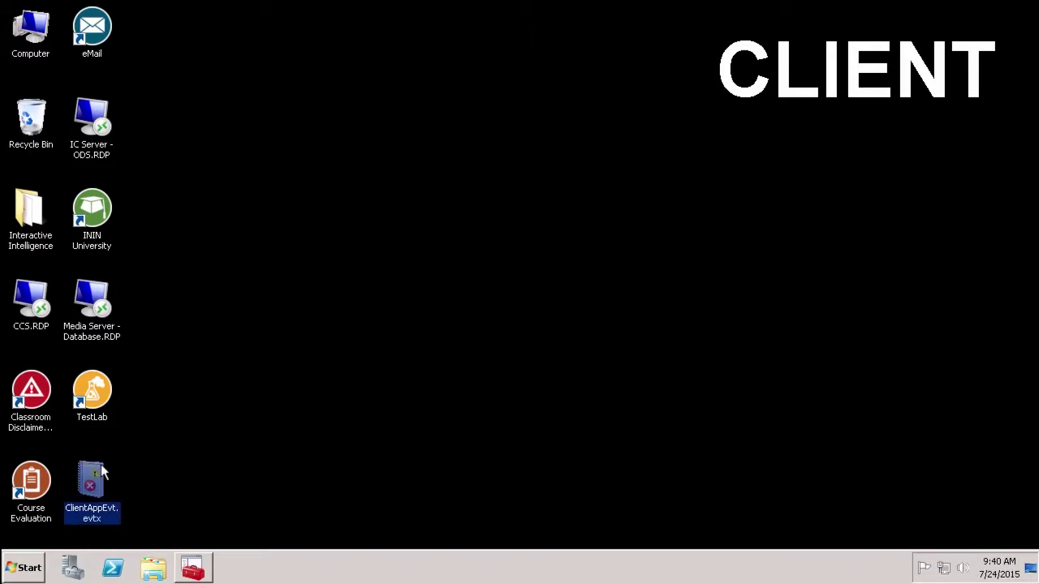